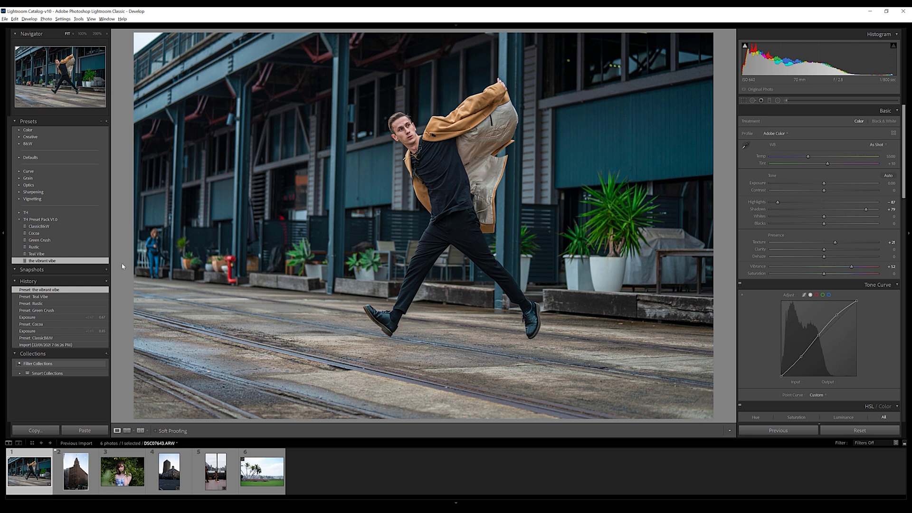
# Apply Cocoa to the jumping-man photo with Exposure +0.47, then move to the tall building photo.
pyautogui.click(55, 234)
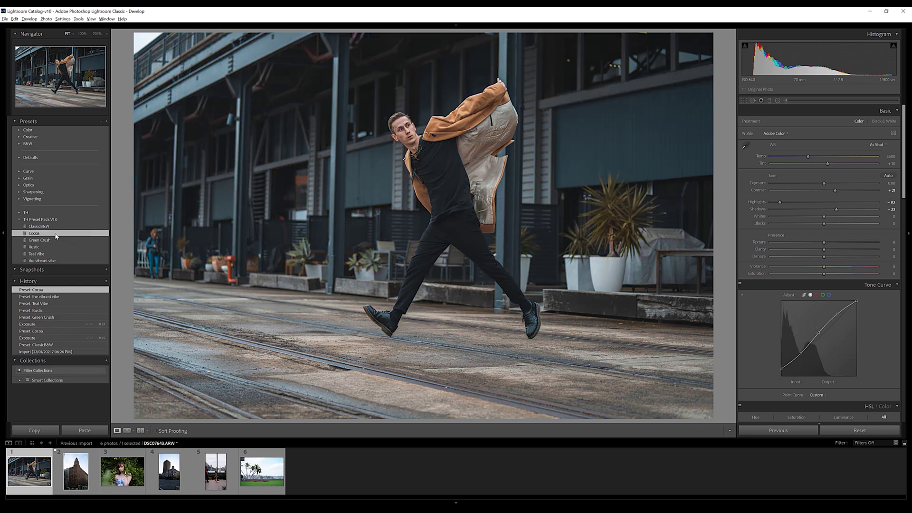
pyautogui.moveTo(825, 187); pyautogui.dragTo(831, 186)
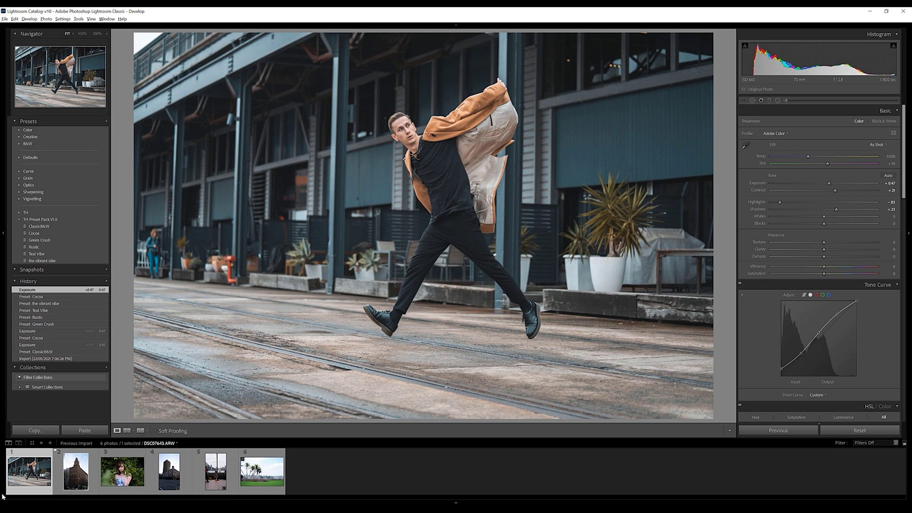
pyautogui.click(78, 473)
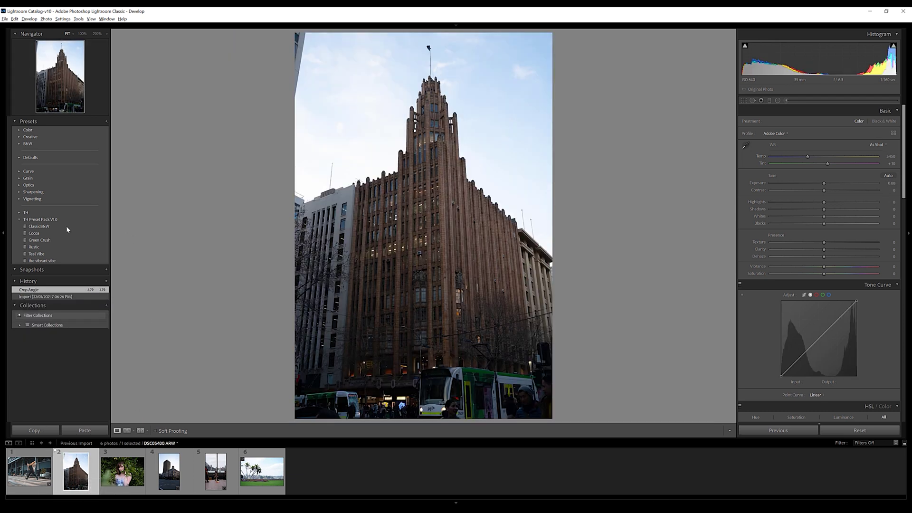
# Try ClassicB&W, then settle on the Rustic preset for the building photo with a slight exposure nudge.
pyautogui.click(59, 230)
pyautogui.click(73, 248)
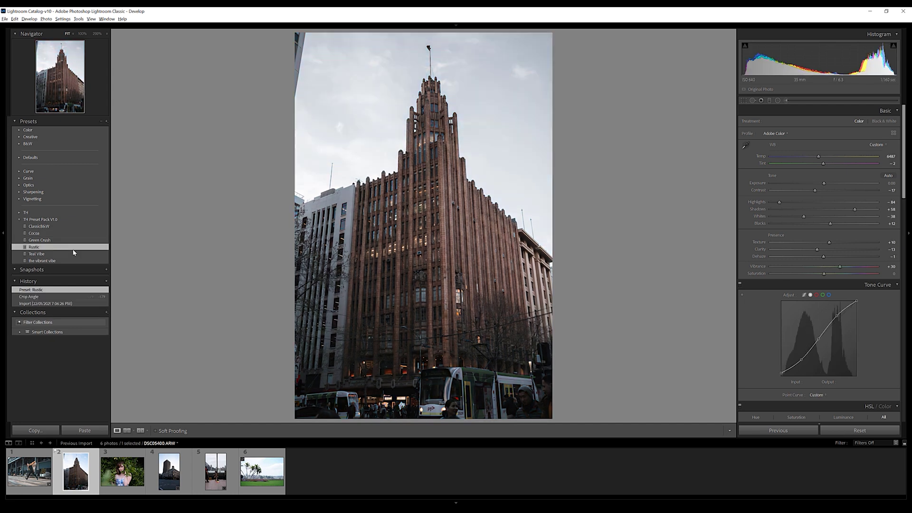
pyautogui.moveTo(824, 183); pyautogui.dragTo(830, 184)
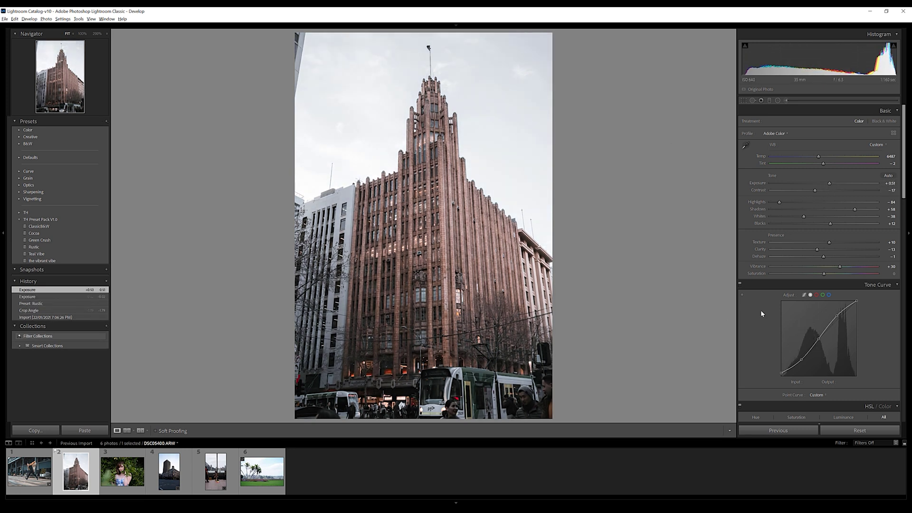
# Add a post-crop vignette (Amount −28, Roundness +24, Feather 59), check Before/After, then open the leafy portrait.
pyautogui.scroll(-10, 762, 313)
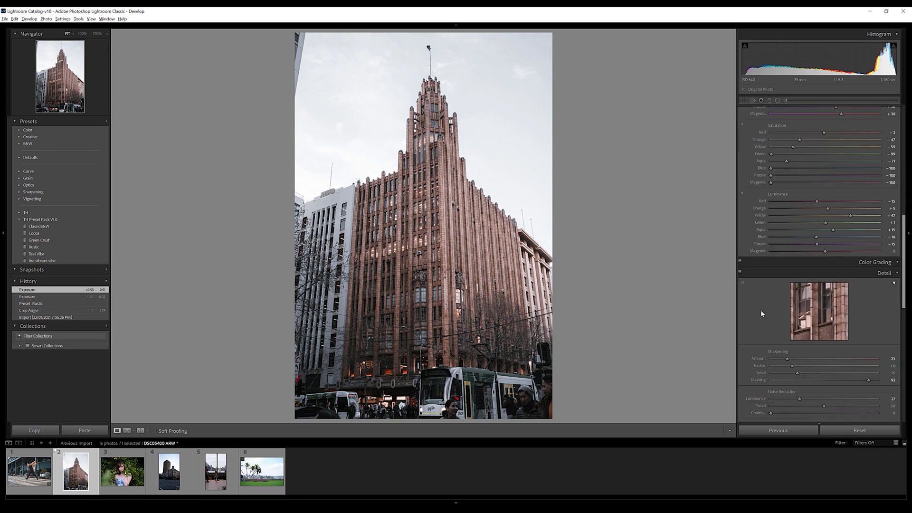
pyautogui.scroll(-5, 794, 326)
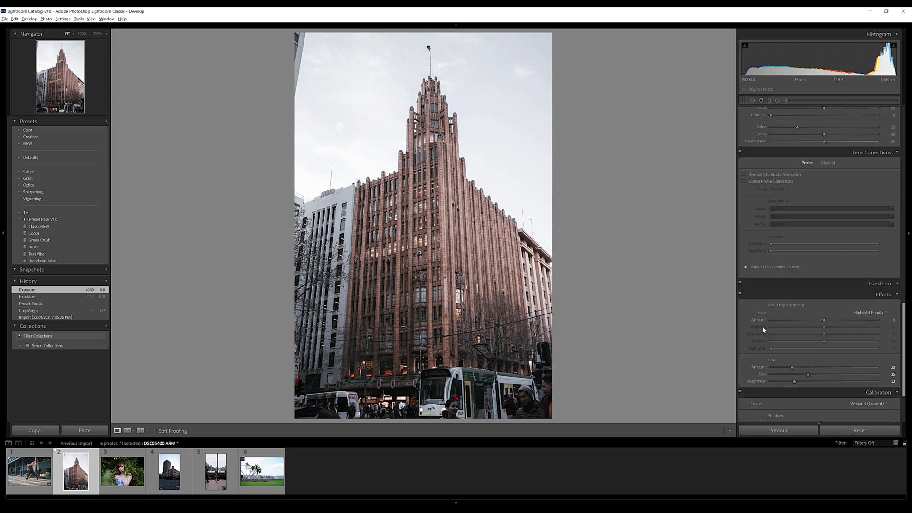
pyautogui.moveTo(824, 320); pyautogui.dragTo(810, 320)
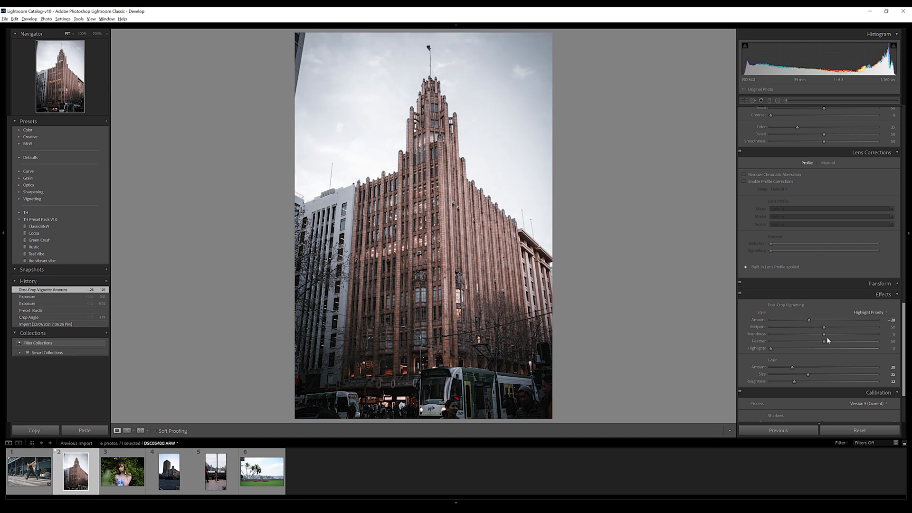
pyautogui.moveTo(828, 335)
pyautogui.mouseDown()
pyautogui.moveTo(841, 334)
pyautogui.moveTo(834, 345)
pyautogui.mouseUp()
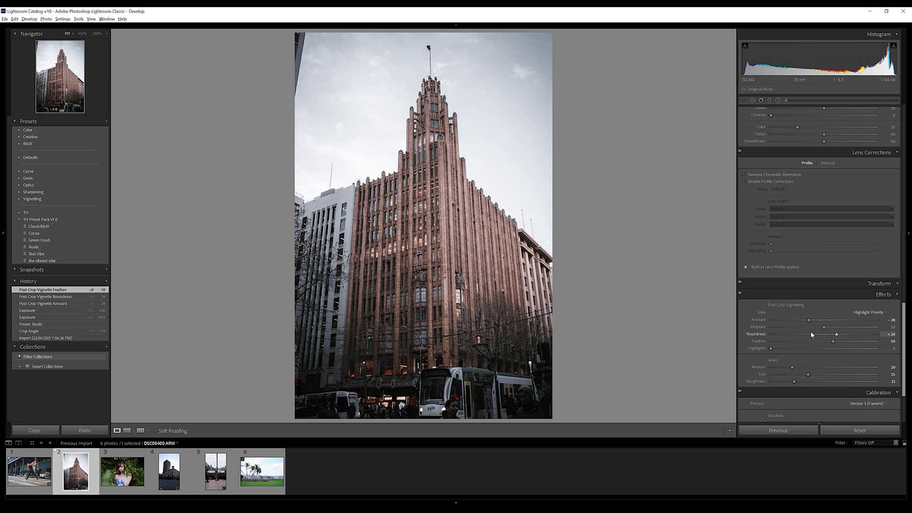
pyautogui.press('\\')
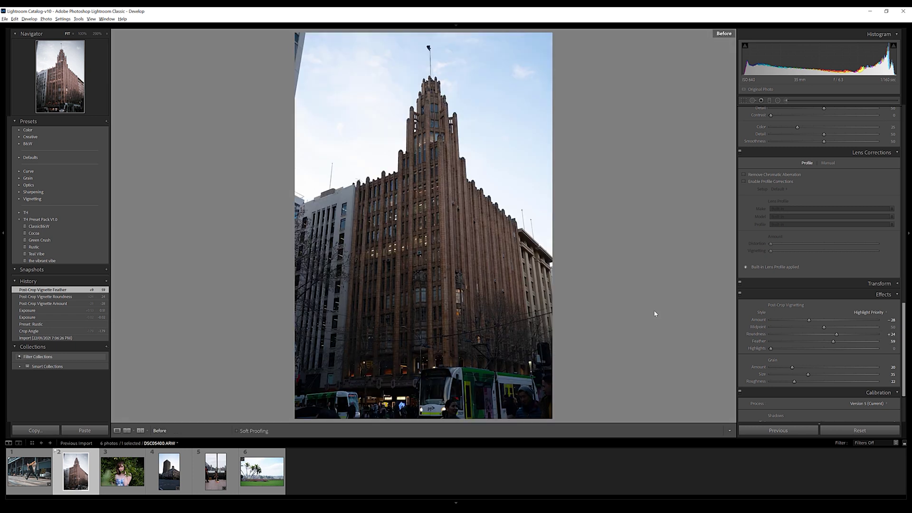
pyautogui.press('\\')
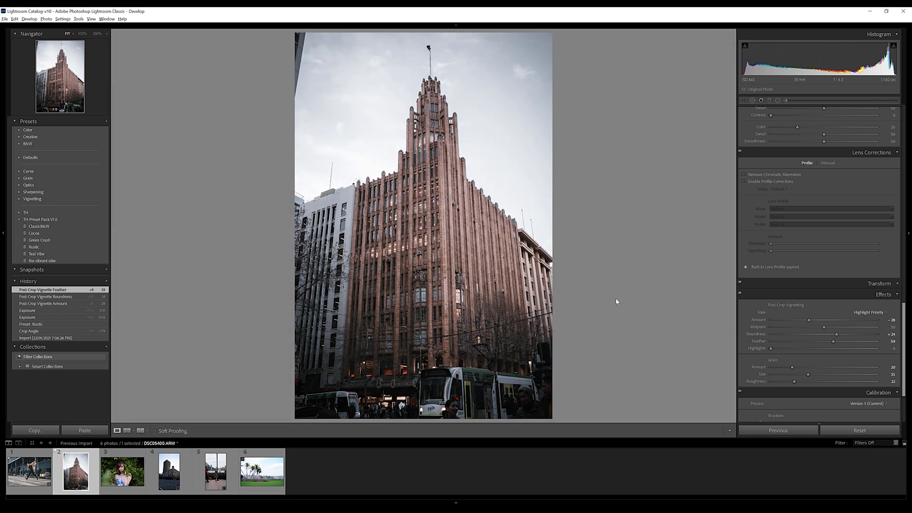
pyautogui.click(122, 472)
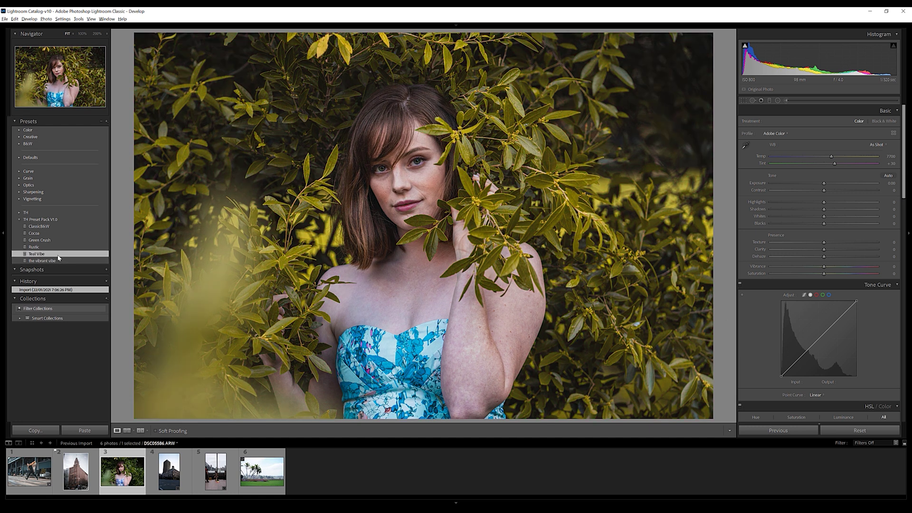
# Give the portrait Teal Vibe, Exposure +0.45 and lifted tone-curve midtones, then open the tower photo.
pyautogui.click(53, 255)
pyautogui.moveTo(825, 186); pyautogui.dragTo(830, 186)
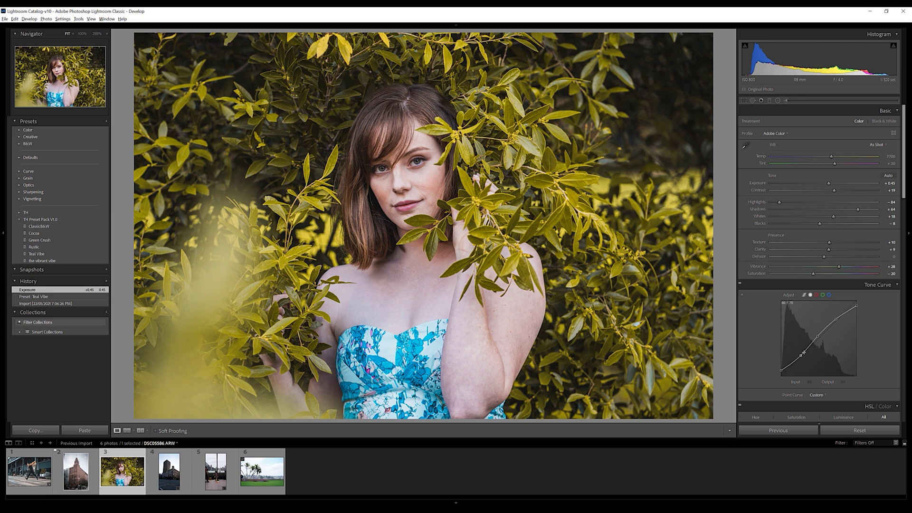
pyautogui.moveTo(817, 338); pyautogui.dragTo(817, 335)
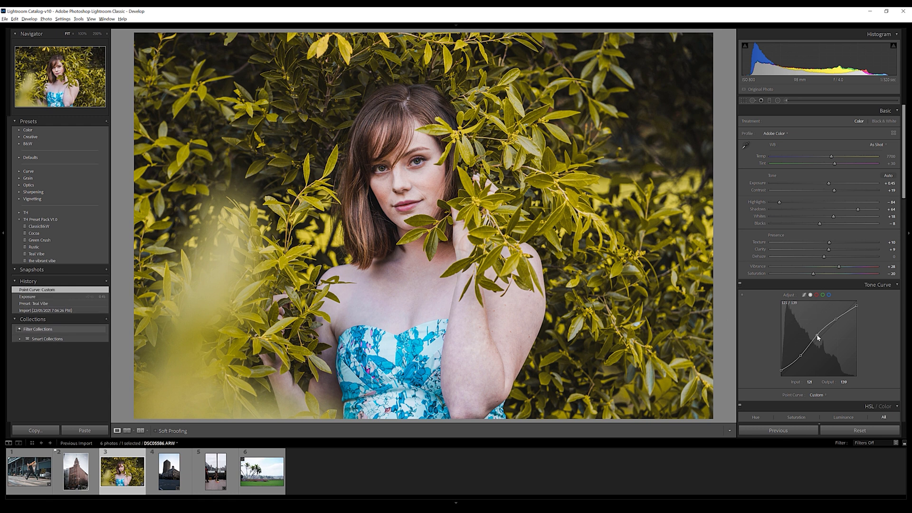
pyautogui.press('\\')
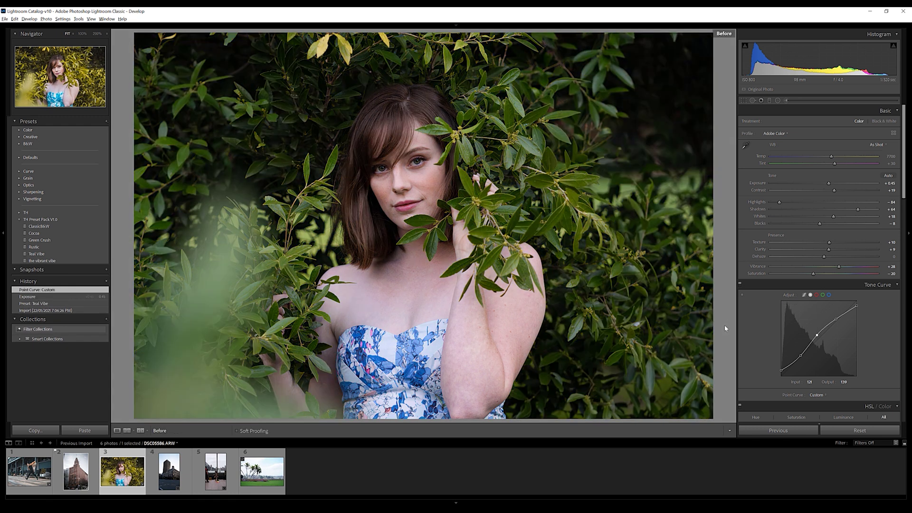
pyautogui.press('\\')
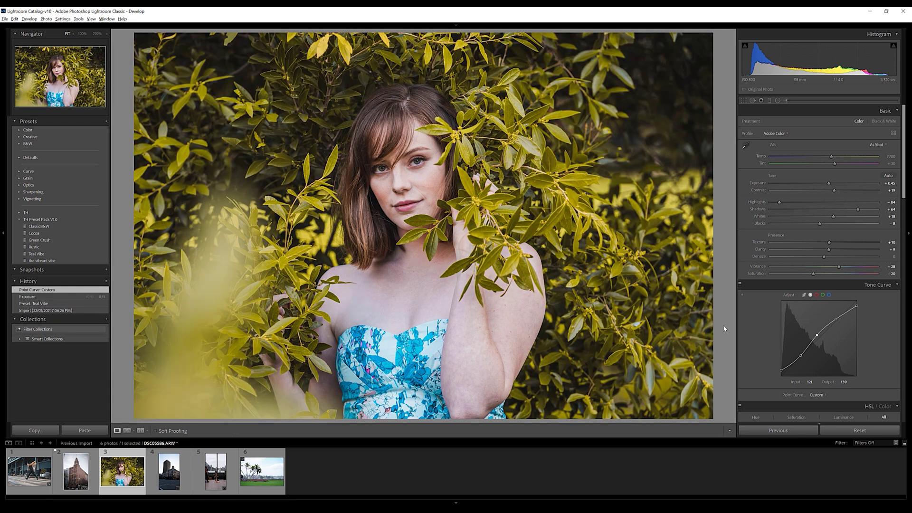
pyautogui.click(162, 480)
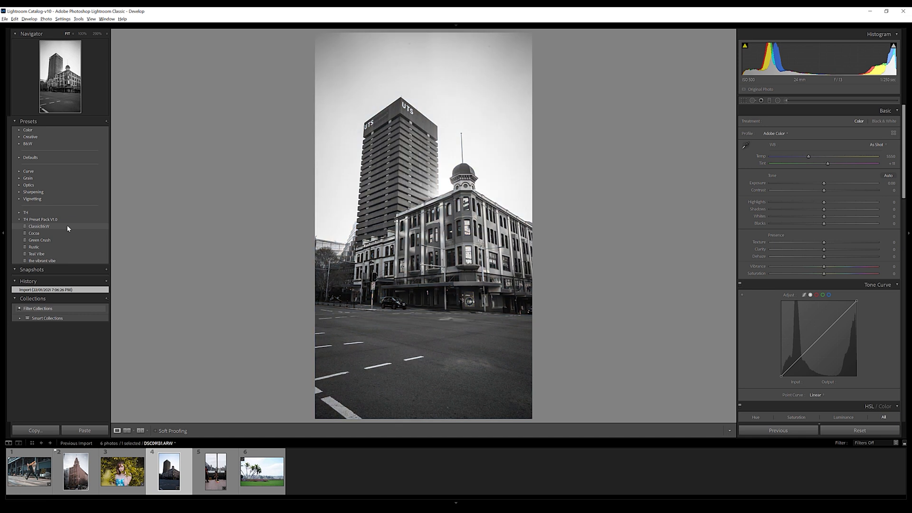
# Style the UTS tower photo with ClassicB&W, Exposure +0.31, Texture +31, then open the busker photo.
pyautogui.click(68, 228)
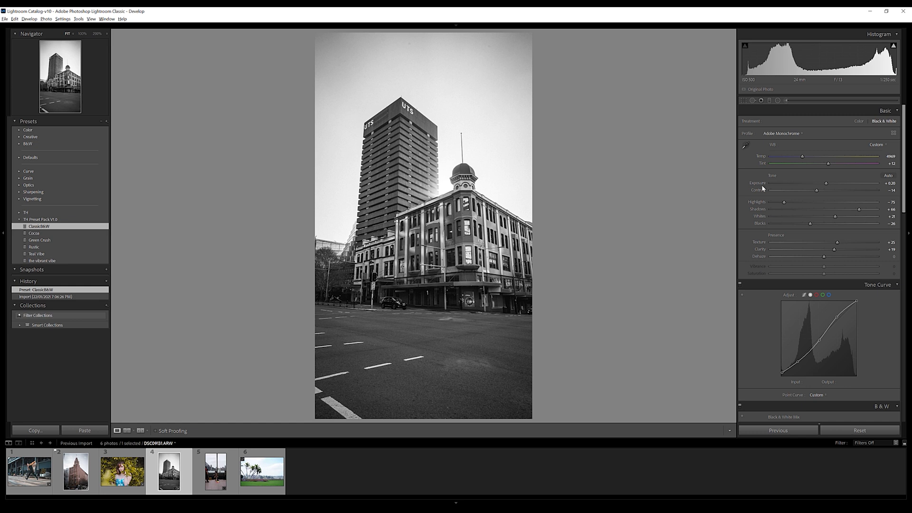
pyautogui.moveTo(827, 184); pyautogui.dragTo(827, 185)
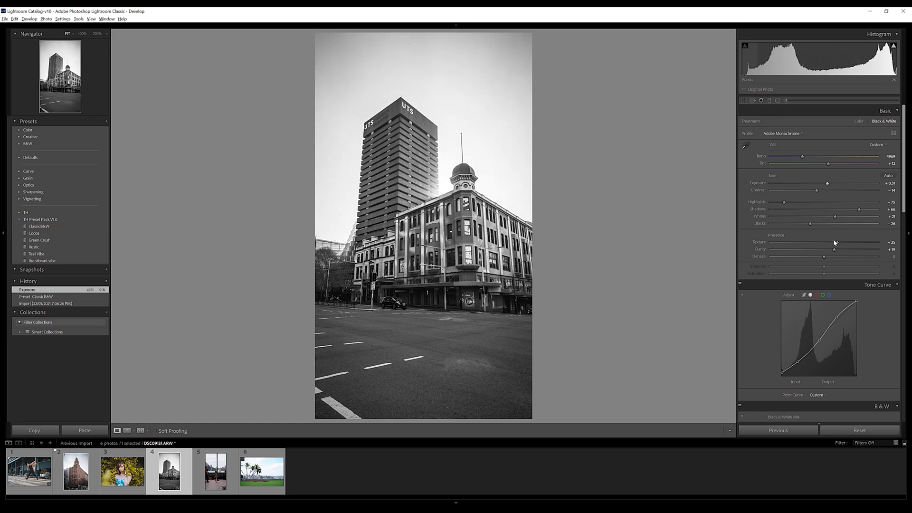
pyautogui.moveTo(837, 243); pyautogui.dragTo(841, 243)
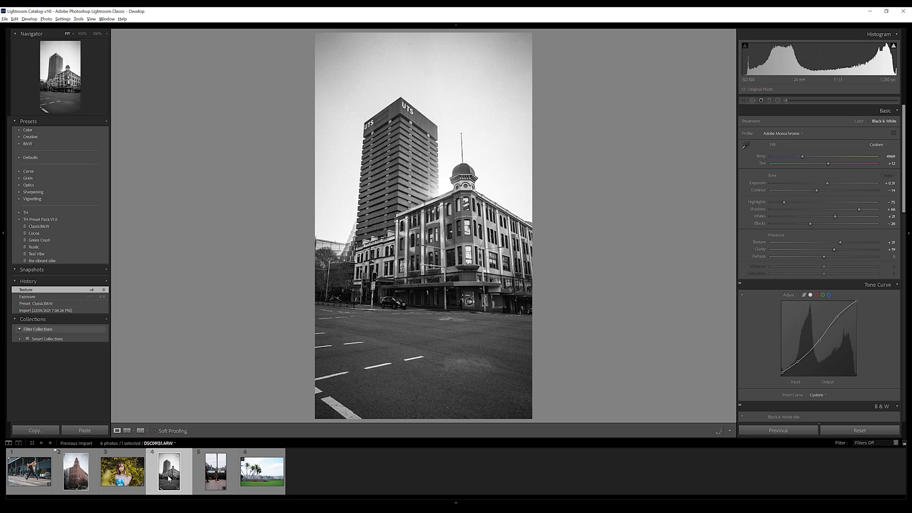
pyautogui.click(212, 475)
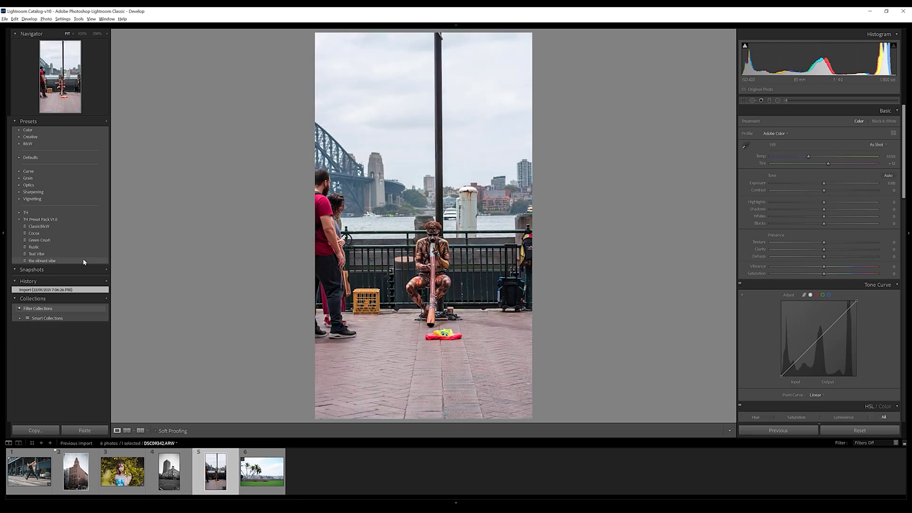
# Apply the vibrant vibe preset to the busker photo with Clarity about +6, then open the palm-tree photo.
pyautogui.click(84, 260)
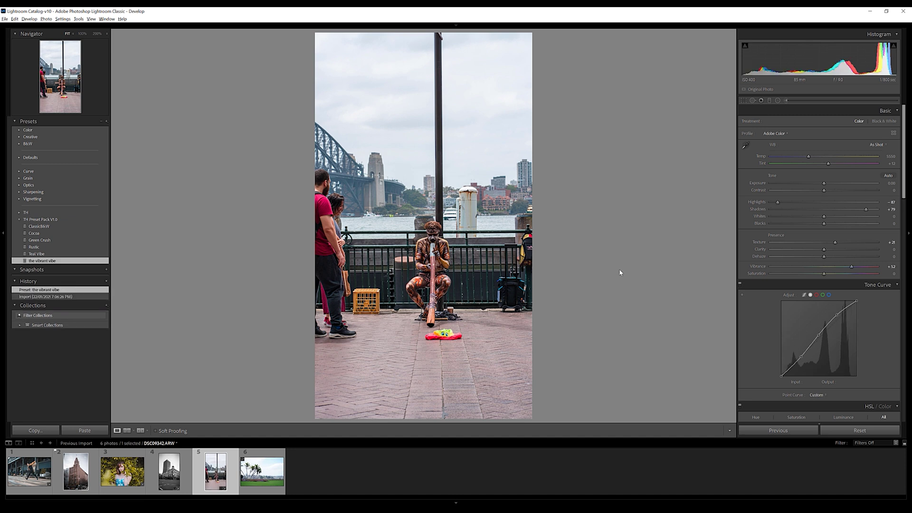
pyautogui.press('\\')
pyautogui.press('\\')
pyautogui.moveTo(826, 250); pyautogui.dragTo(828, 252)
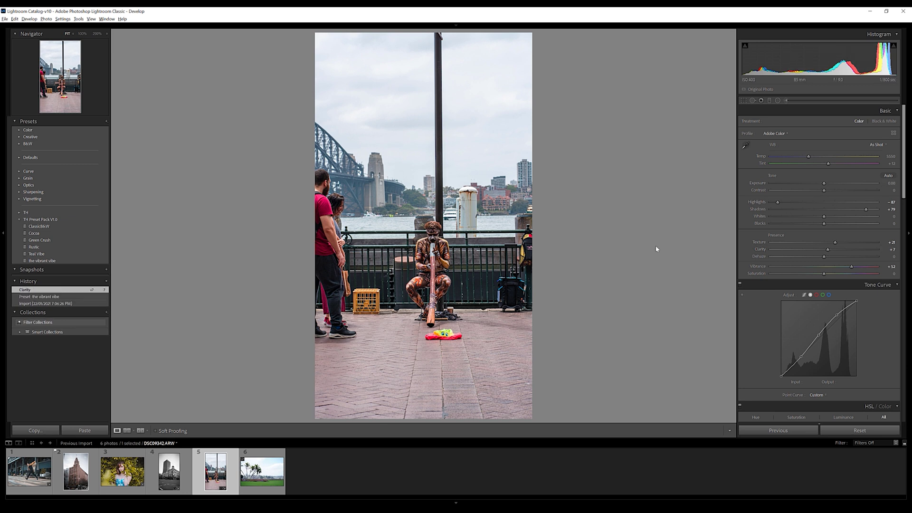
pyautogui.click(271, 481)
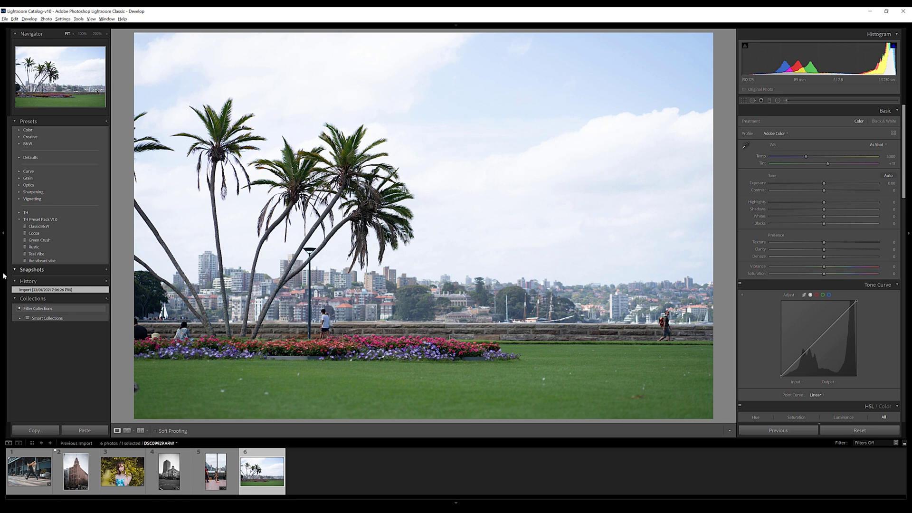
# Apply Teal Vibe to the palm-tree photo with Whites -46, a lowered upper curve and Exposure +0.13.
pyautogui.click(41, 256)
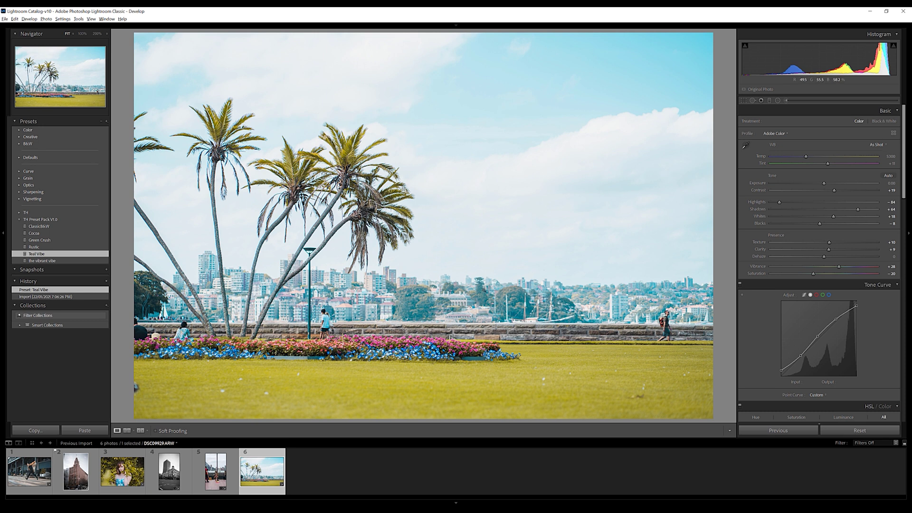
pyautogui.moveTo(833, 216); pyautogui.dragTo(800, 218)
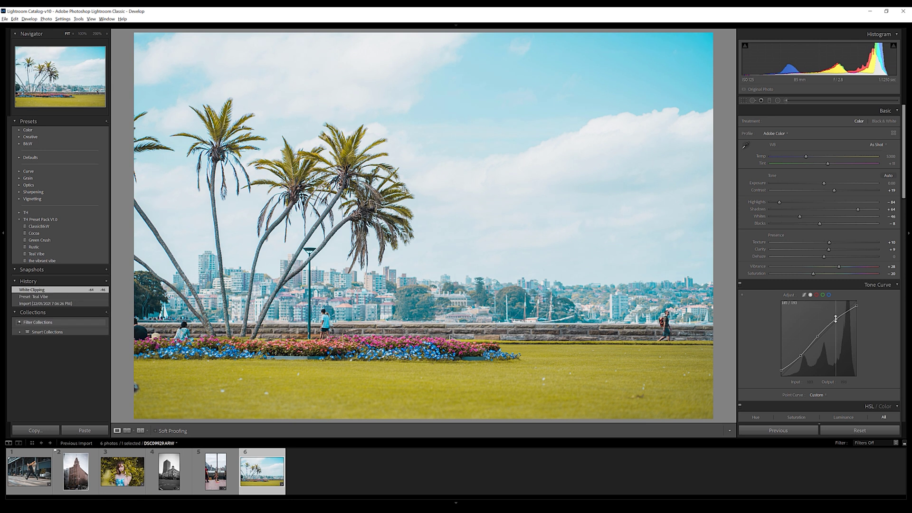
pyautogui.moveTo(837, 322); pyautogui.dragTo(837, 326)
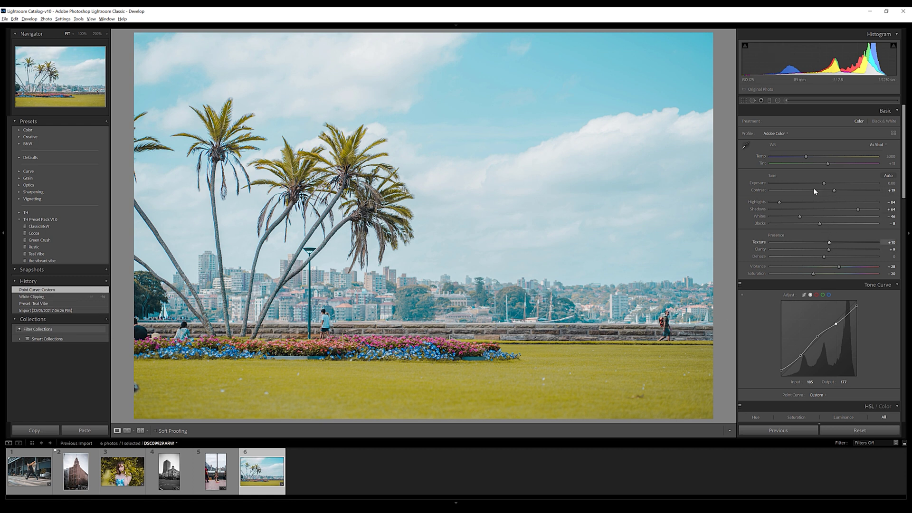
pyautogui.moveTo(824, 187); pyautogui.dragTo(827, 188)
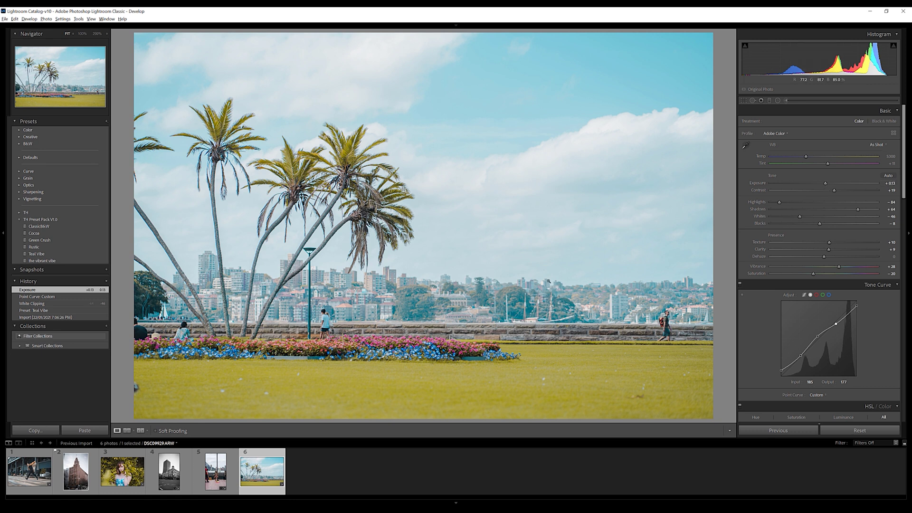